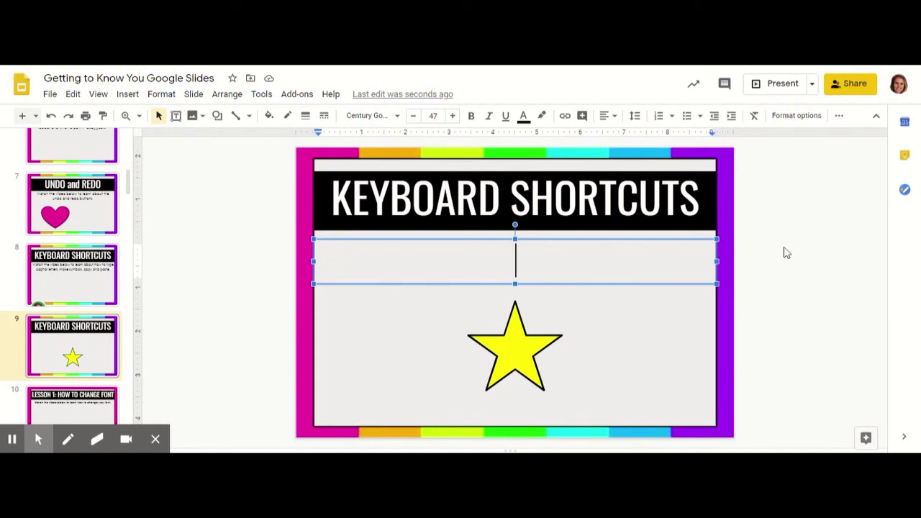
Type 'My favorite shape is a star.' with a capital M into the text box above the star
key("shift")
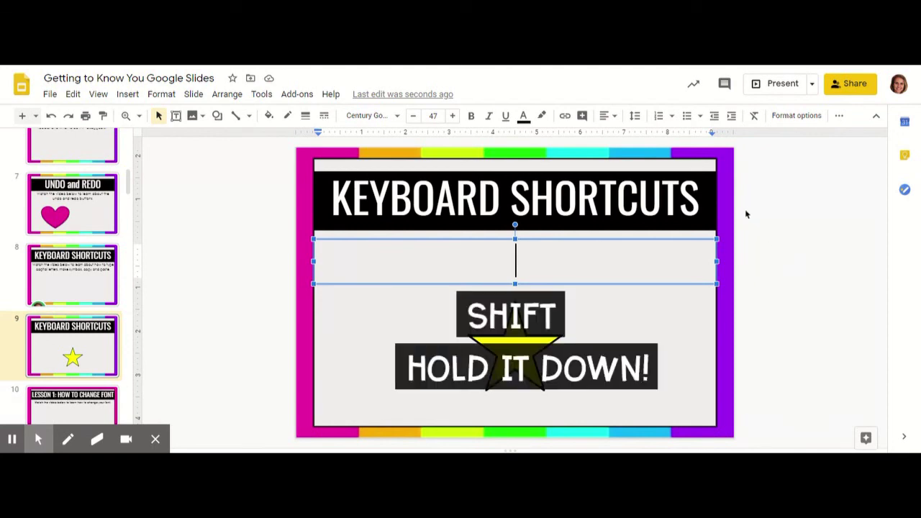
type("M")
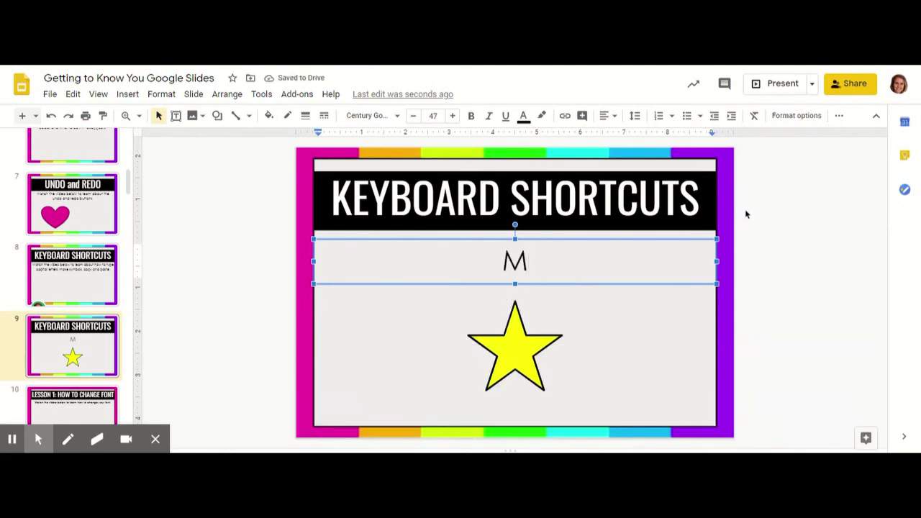
type("y")
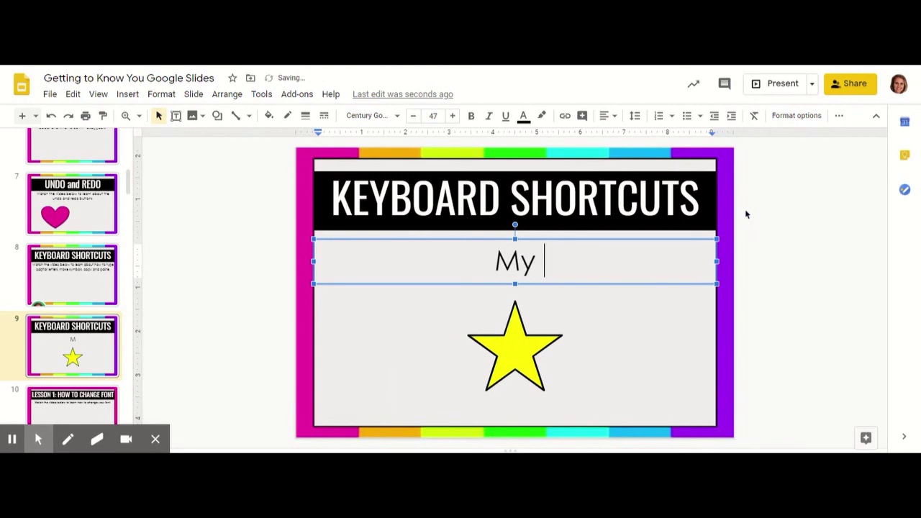
type(" favorite ")
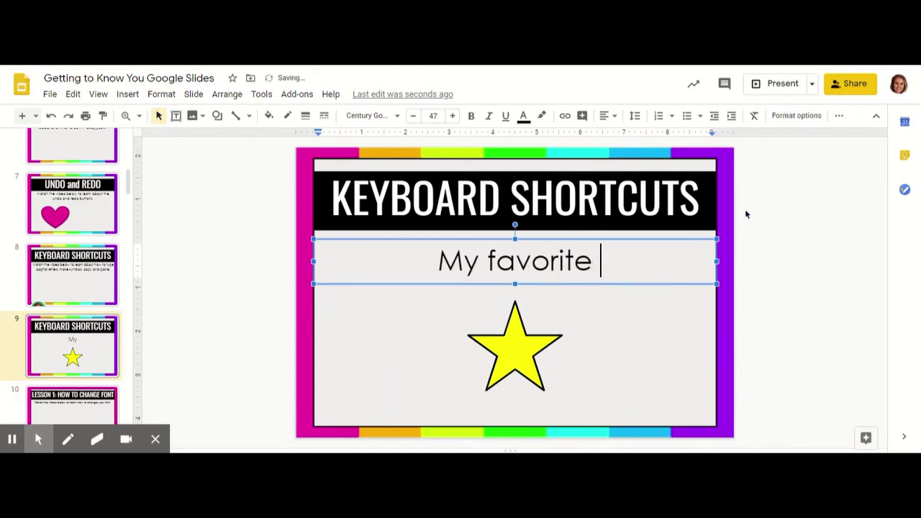
type("shap")
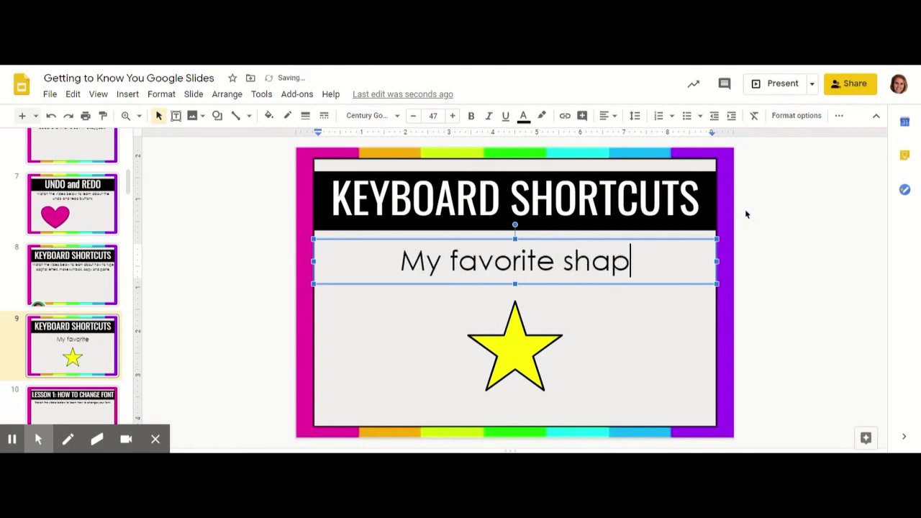
type("e is a star.")
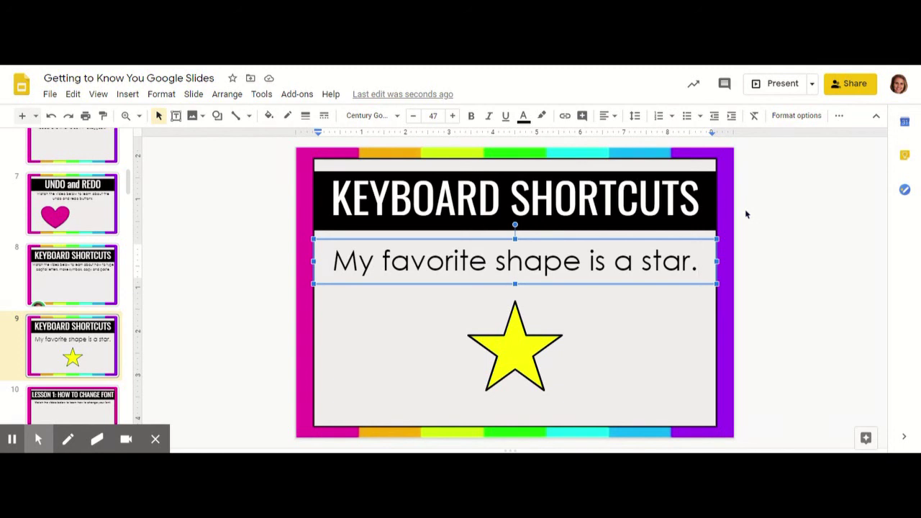
Replace the sentence's closing period with '!' so it reads 'My favorite shape is a star!'
key("BackSpace")
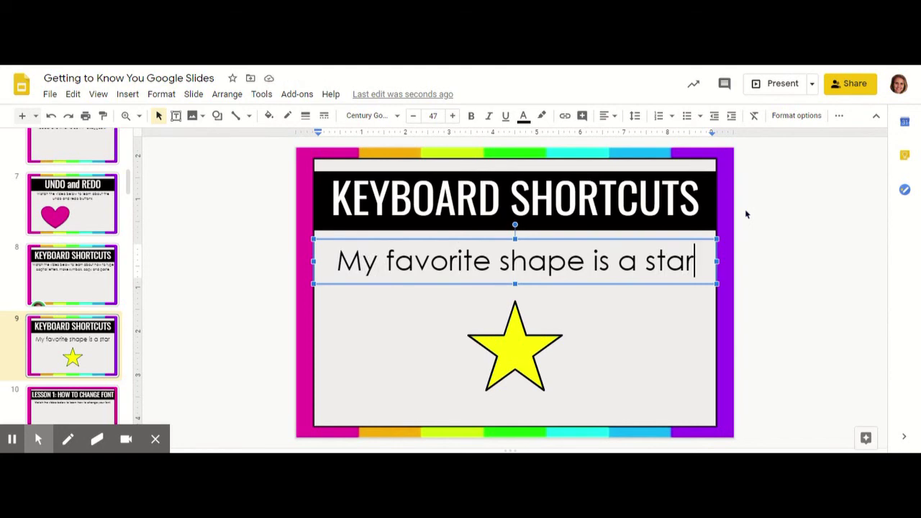
type("!")
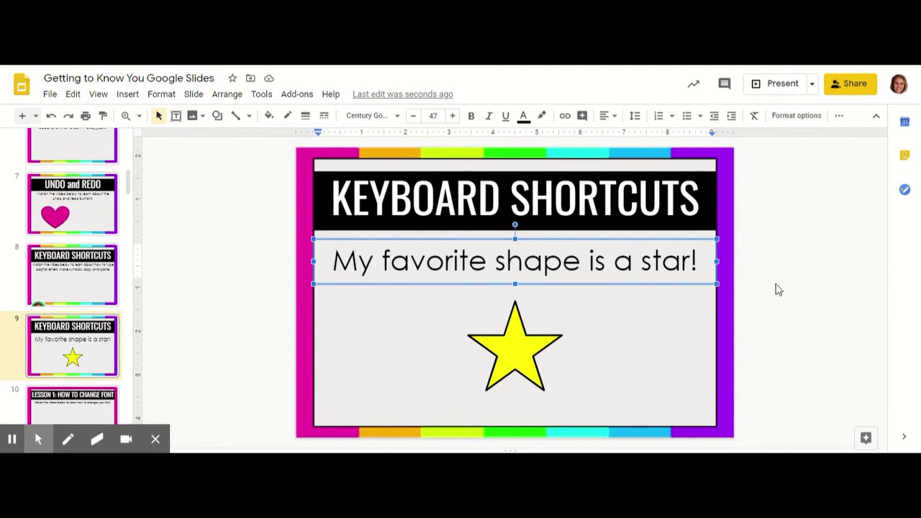
Leave the text box and nudge the yellow star slightly left, leaving the star selected
left_click(796, 300)
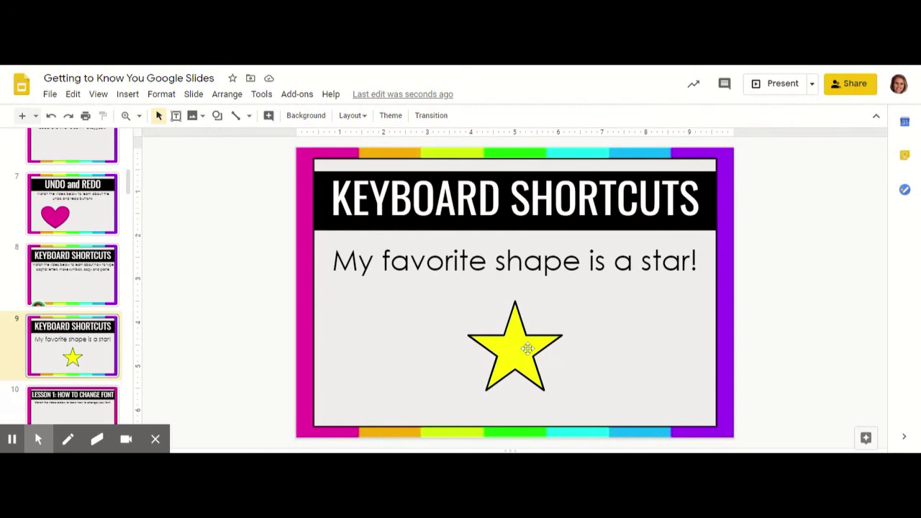
left_click_drag(517, 352, 482, 347)
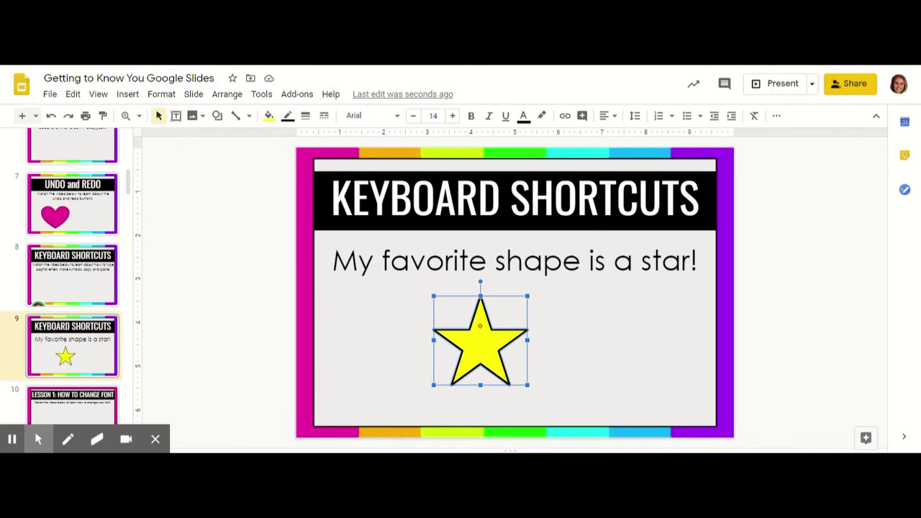
left_click(391, 261)
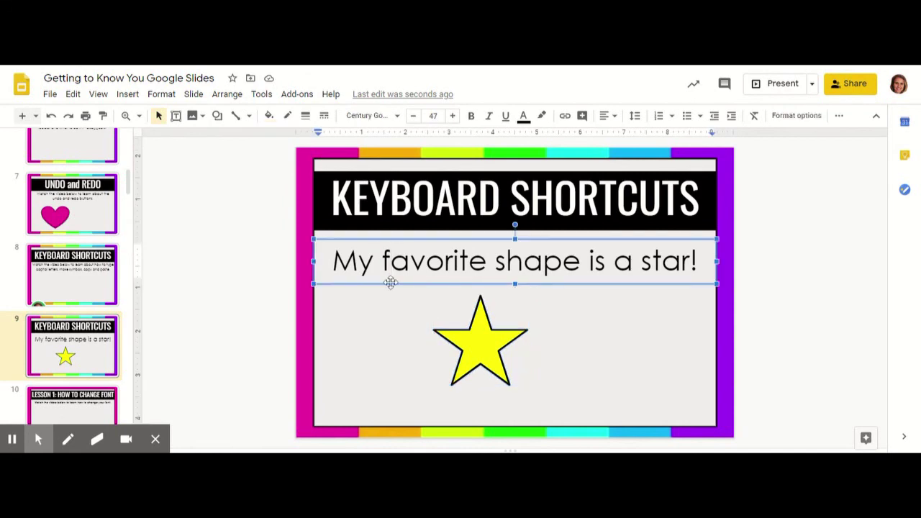
left_click(497, 350)
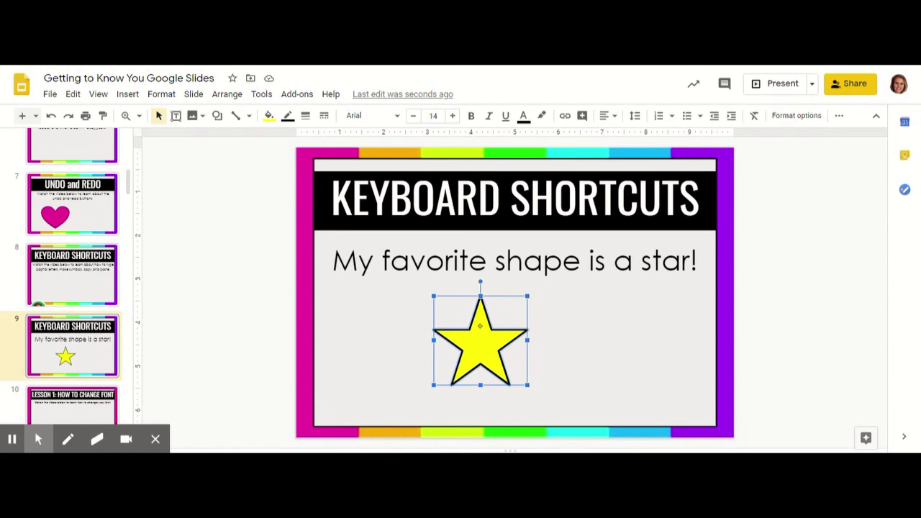
Copy and paste the star with Ctrl+C/Ctrl+V, then place the two stars side by side
key("ctrl")
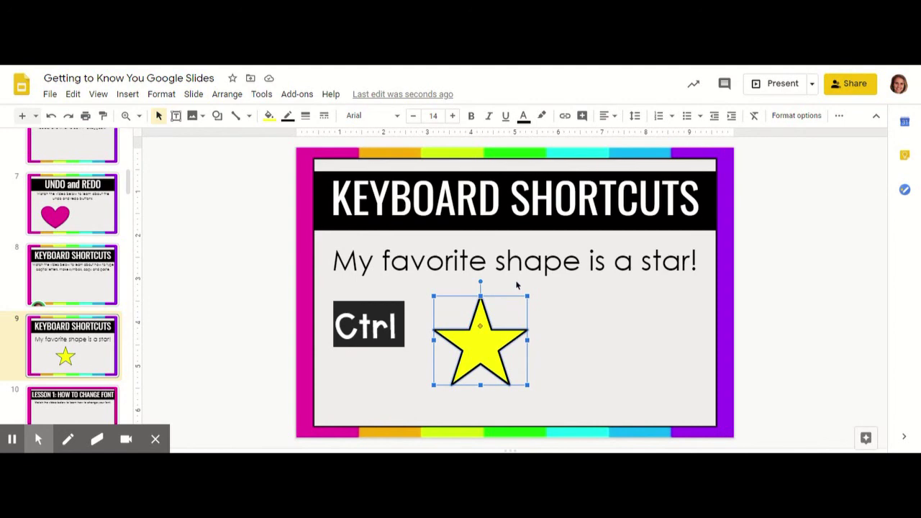
key("ctrl+c")
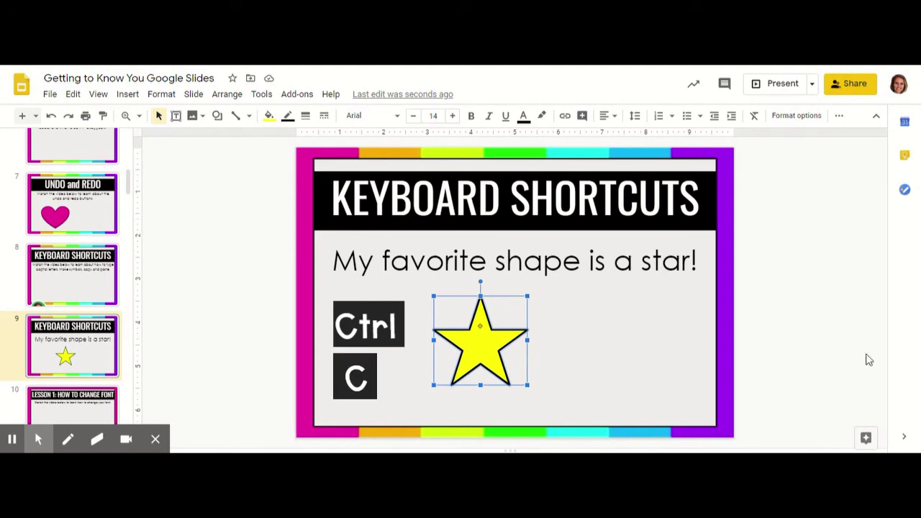
left_click(836, 340)
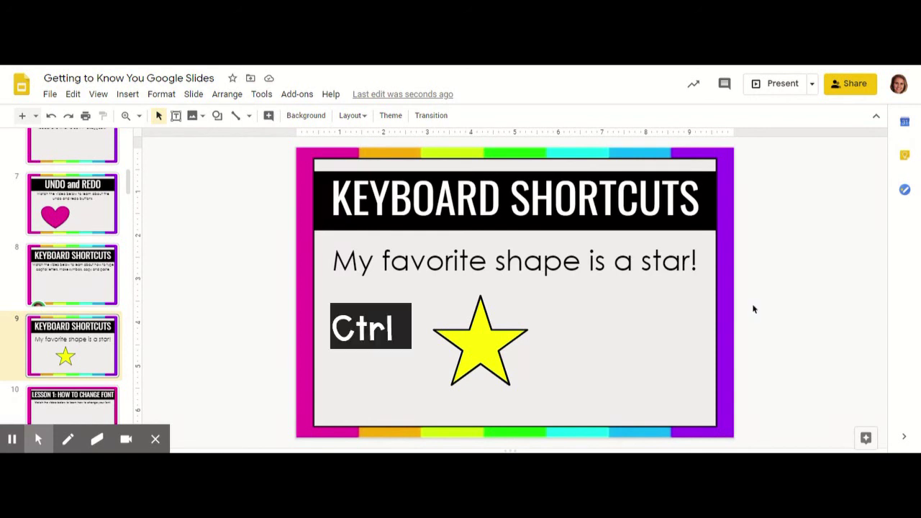
key("ctrl+v")
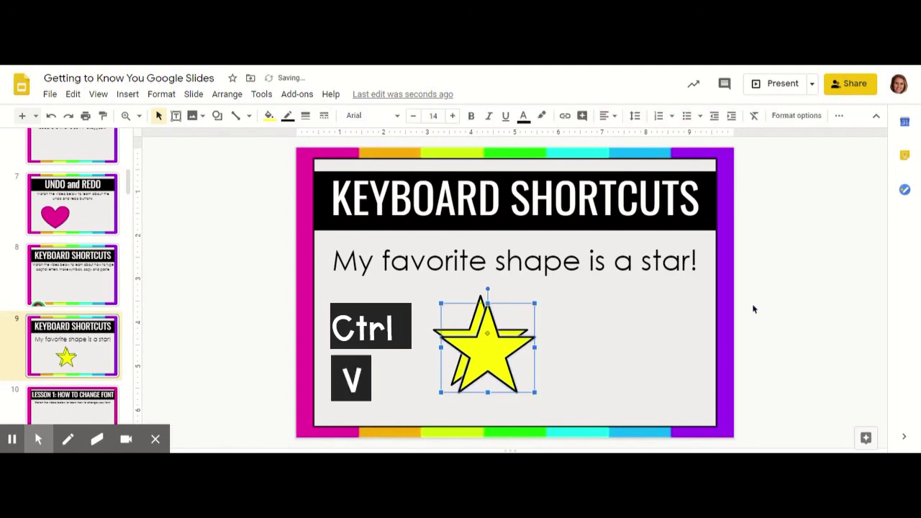
left_click_drag(483, 344, 598, 340)
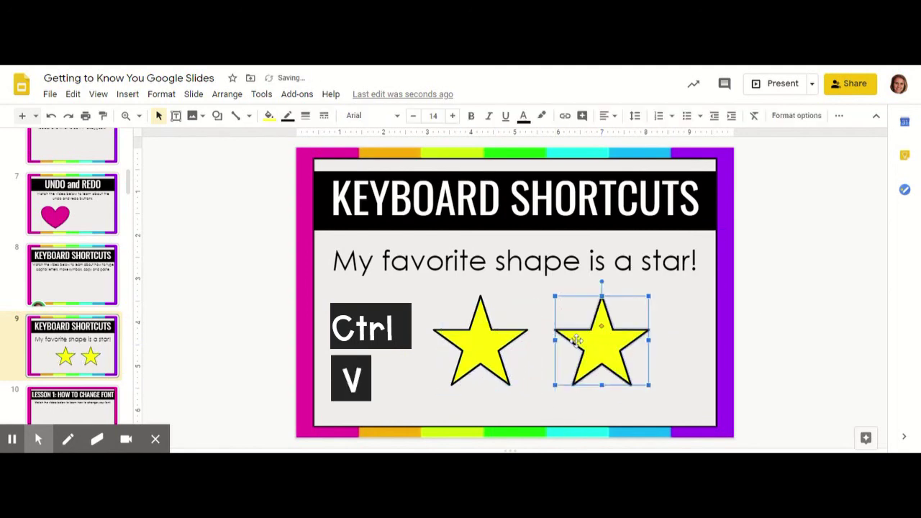
left_click_drag(492, 341, 470, 345)
left_click_drag(592, 336, 581, 352)
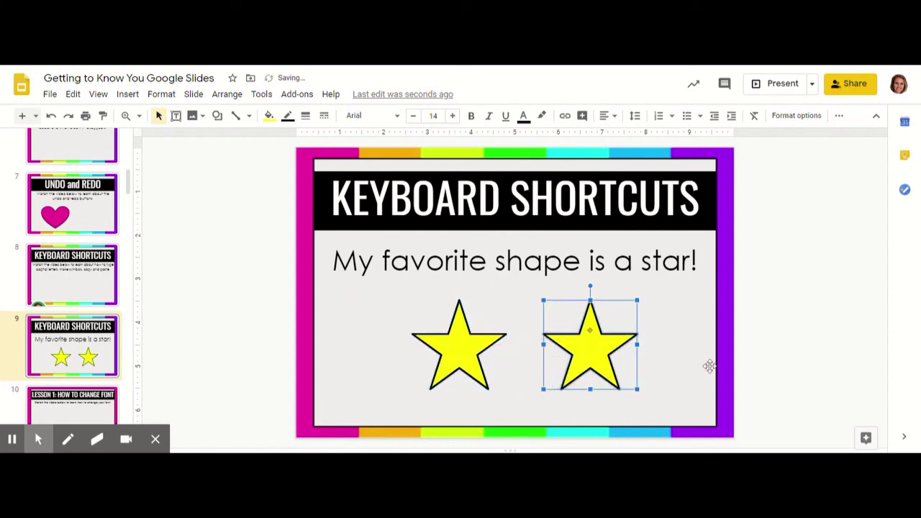
left_click(777, 375)
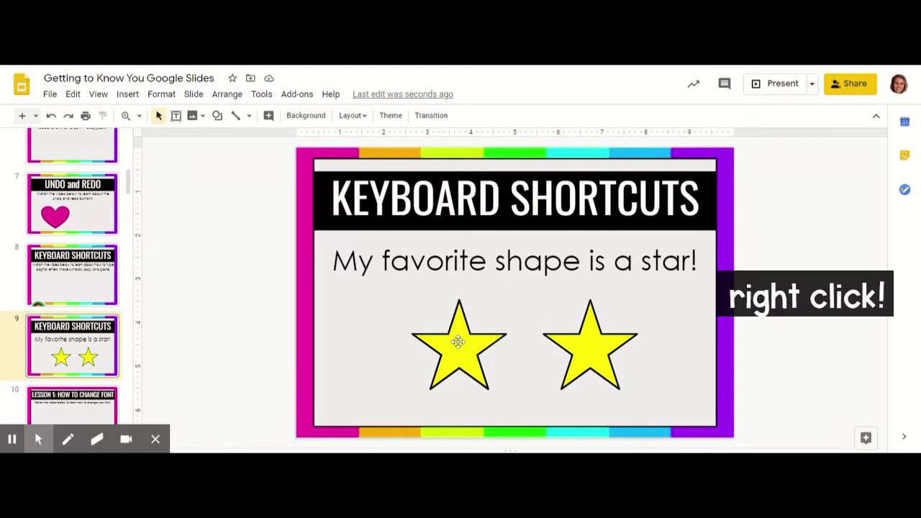
Copy the left star via the right-click menu, paste a third star, and move it right
right_click(458, 342)
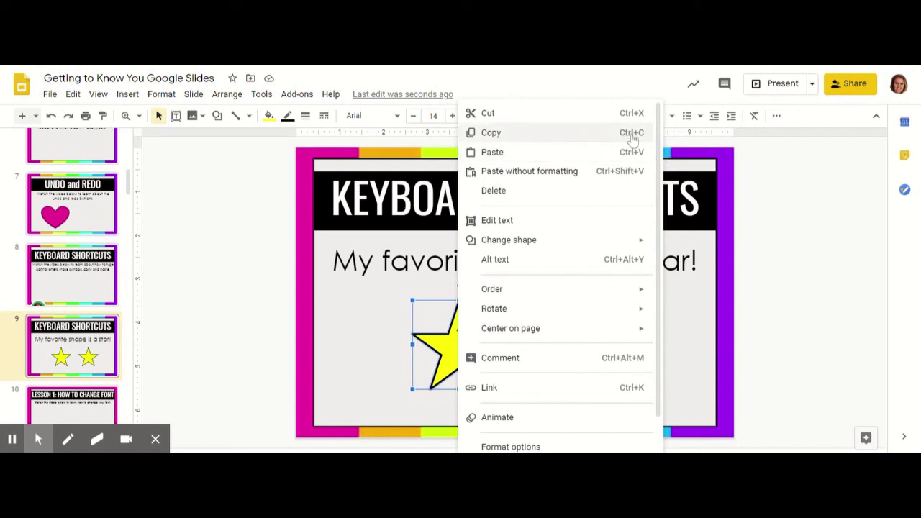
left_click(475, 133)
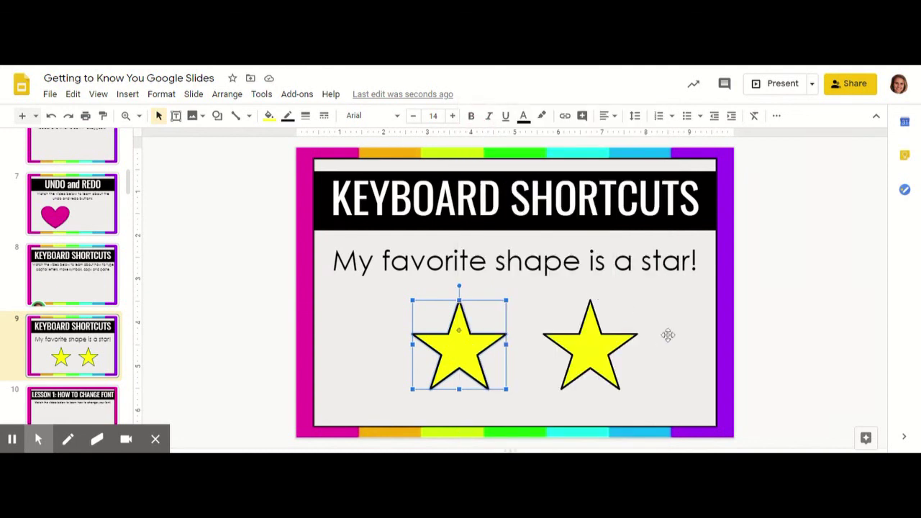
right_click(705, 323)
mouse_move(706, 329)
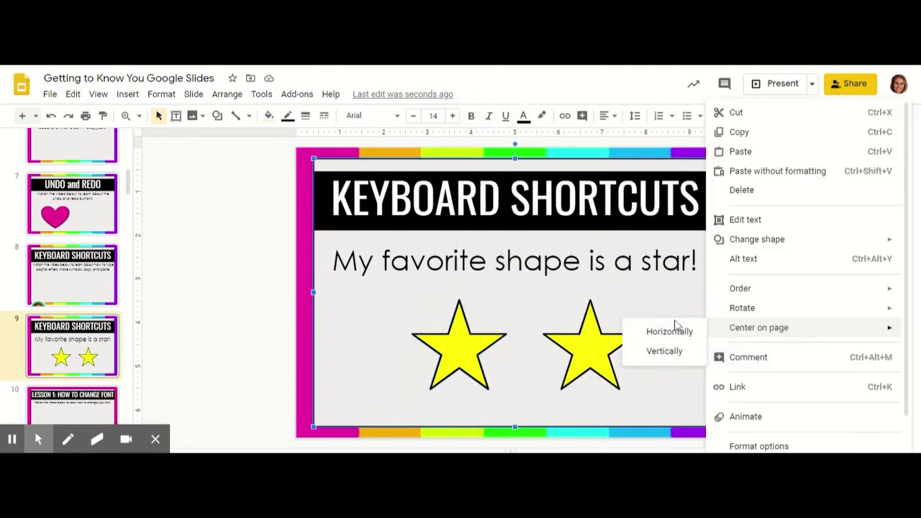
left_click(742, 152)
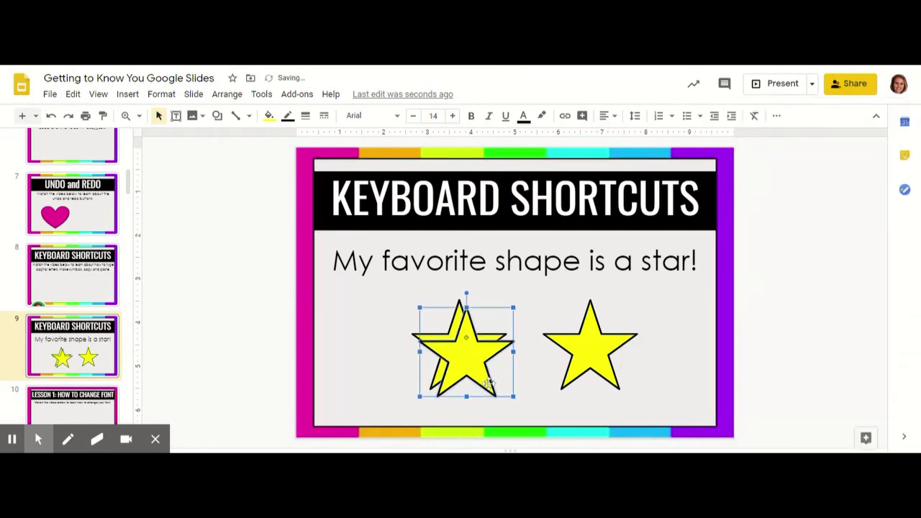
left_click_drag(480, 372, 696, 365)
Shift the left, middle and right stars so all three are evenly spaced in a row
left_click_drag(586, 360, 566, 360)
left_click(466, 358)
left_click_drag(467, 358, 410, 359)
left_click_drag(561, 347, 519, 348)
left_click_drag(651, 346, 642, 350)
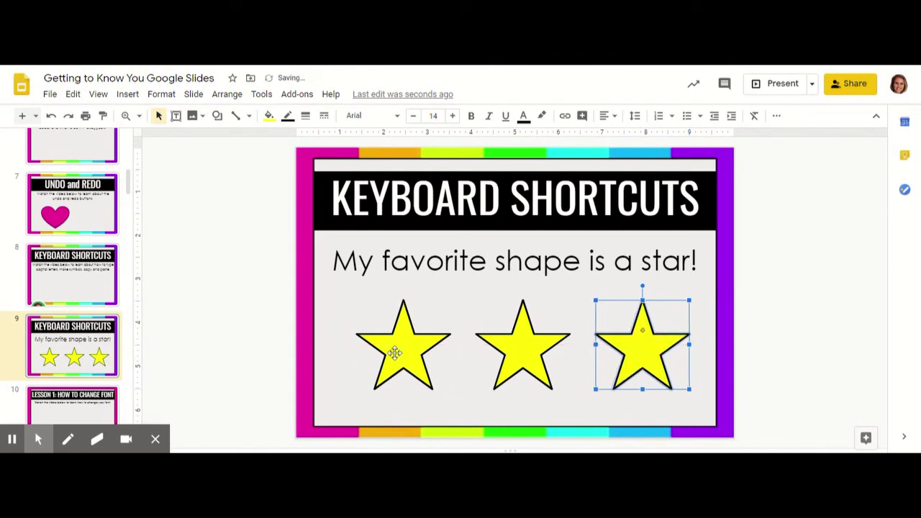